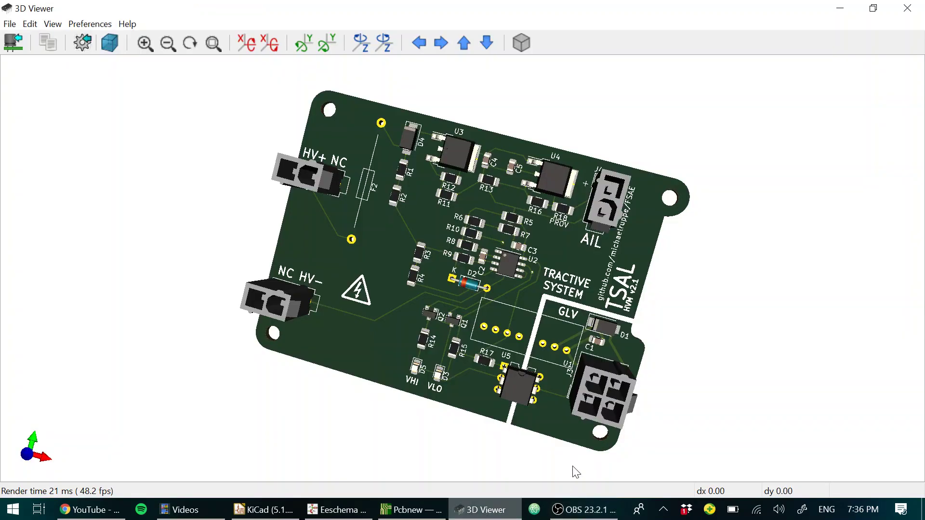
Rotate the 3D board through several angles to show its connectors, edges and AIL connector.
{"action": "left_click_drag", "start_coordinate": [492, 425], "coordinate": [523, 407]}
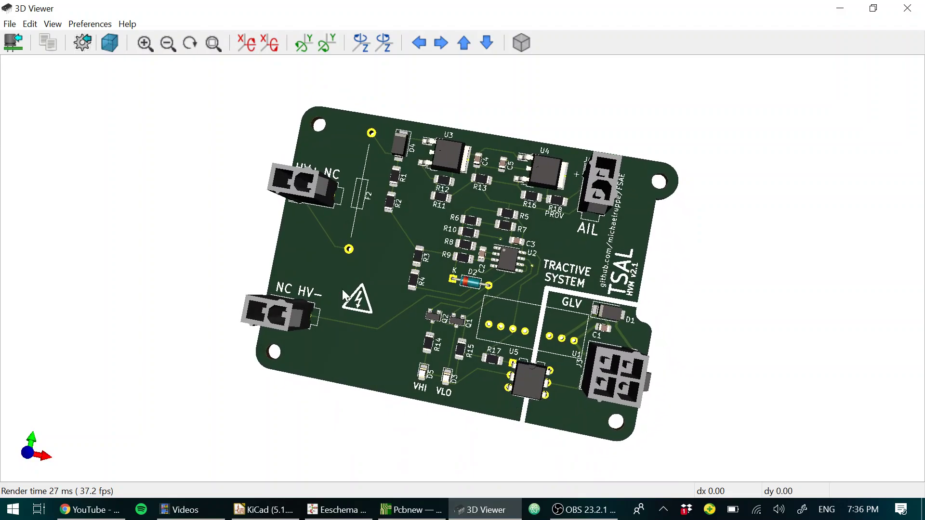
{"action": "left_click_drag", "start_coordinate": [344, 291], "coordinate": [597, 364]}
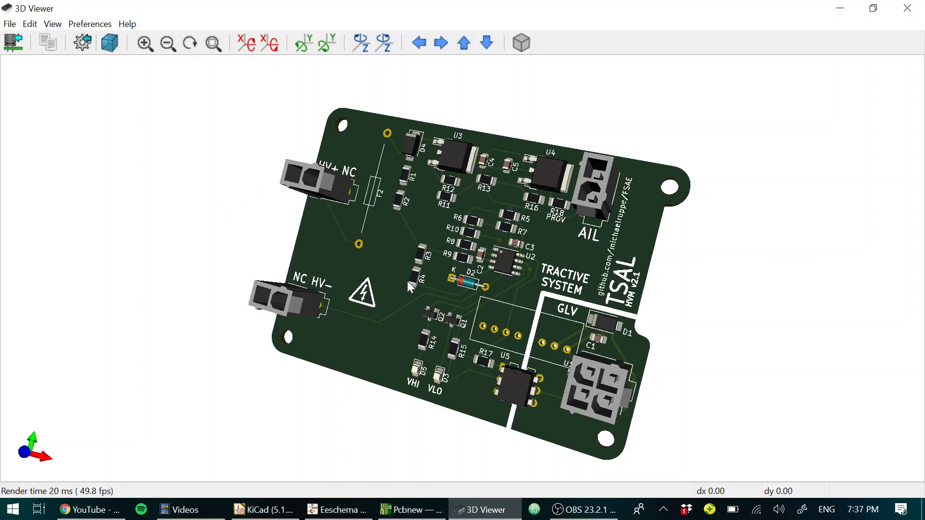
{"action": "left_click_drag", "start_coordinate": [407, 283], "coordinate": [319, 202]}
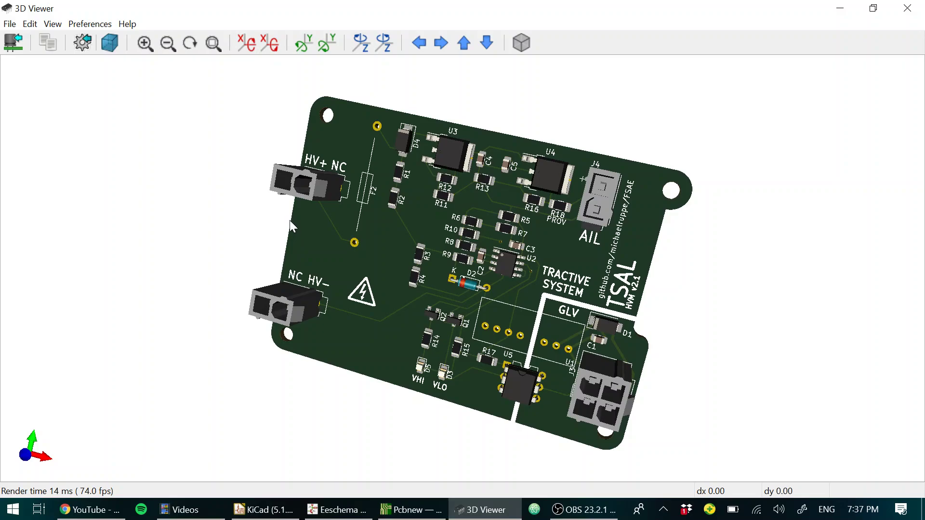
{"action": "left_click_drag", "start_coordinate": [485, 260], "coordinate": [631, 238]}
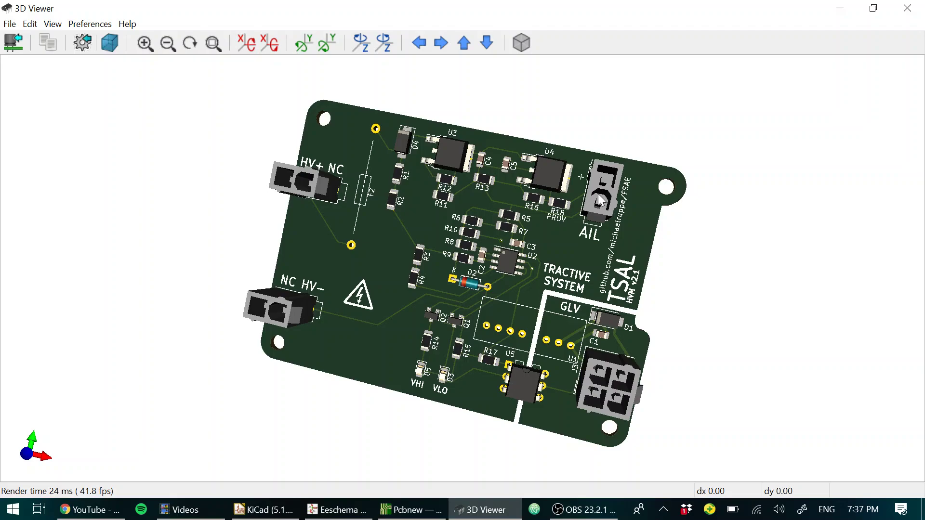
{"action": "left_click_drag", "start_coordinate": [598, 194], "coordinate": [644, 258]}
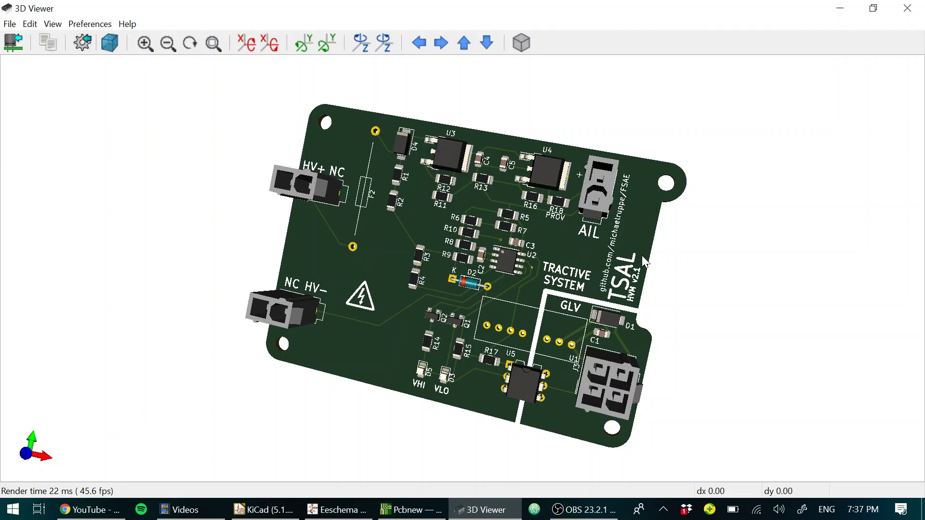
{"action": "left_click_drag", "start_coordinate": [547, 323], "coordinate": [492, 420]}
{"action": "left_click_drag", "start_coordinate": [359, 338], "coordinate": [763, 229]}
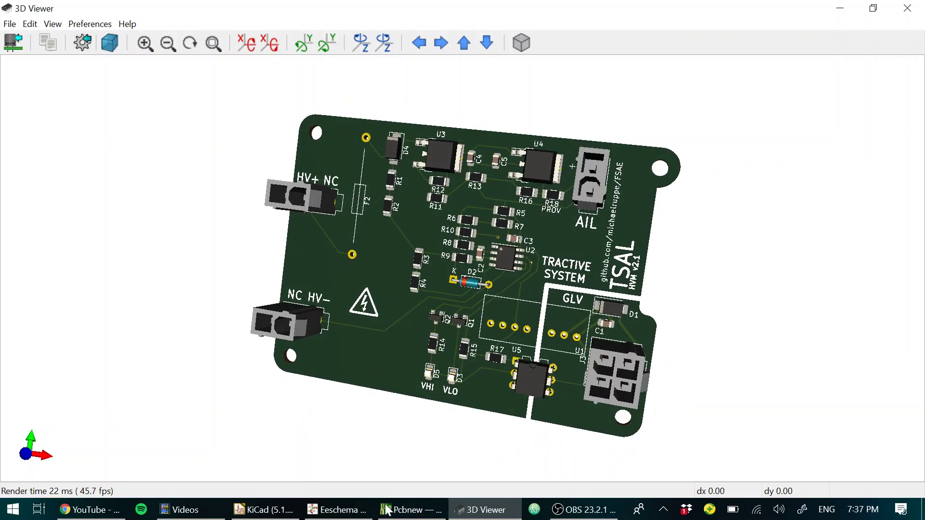
Switch to the TSAL-HVM schematic and zoom onto the isolated power supply with J3, C1, D1 and U1.
{"action": "left_click", "coordinate": [337, 510]}
{"action": "scroll", "coordinate": [424, 366], "scroll_direction": "down", "scroll_amount": 4}
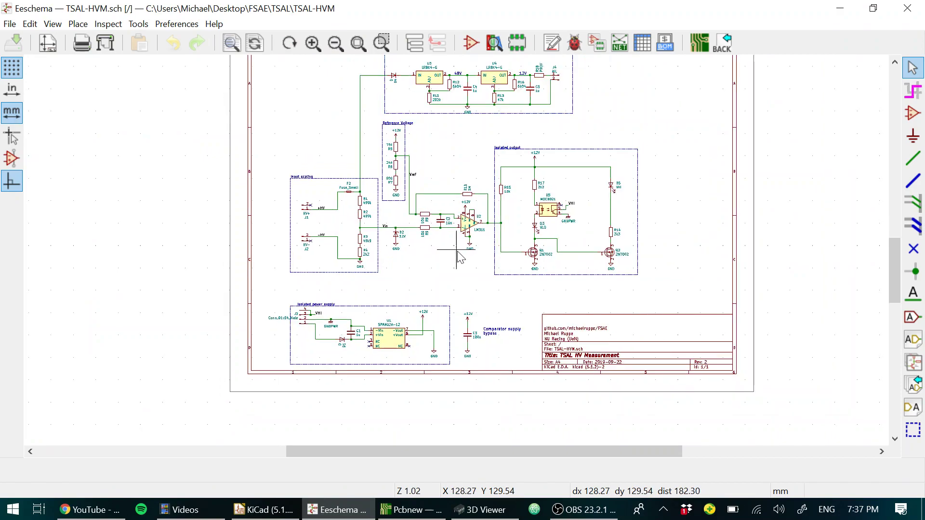
{"action": "scroll", "coordinate": [372, 343], "scroll_direction": "up", "scroll_amount": 6}
{"action": "scroll", "coordinate": [446, 235], "scroll_direction": "down", "scroll_amount": 3}
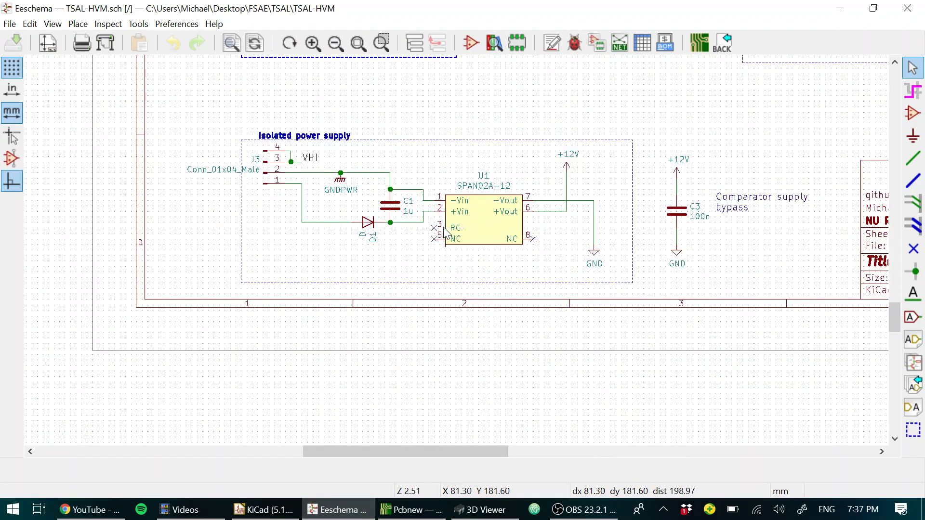
{"action": "scroll", "coordinate": [446, 235], "scroll_direction": "up", "scroll_amount": 2}
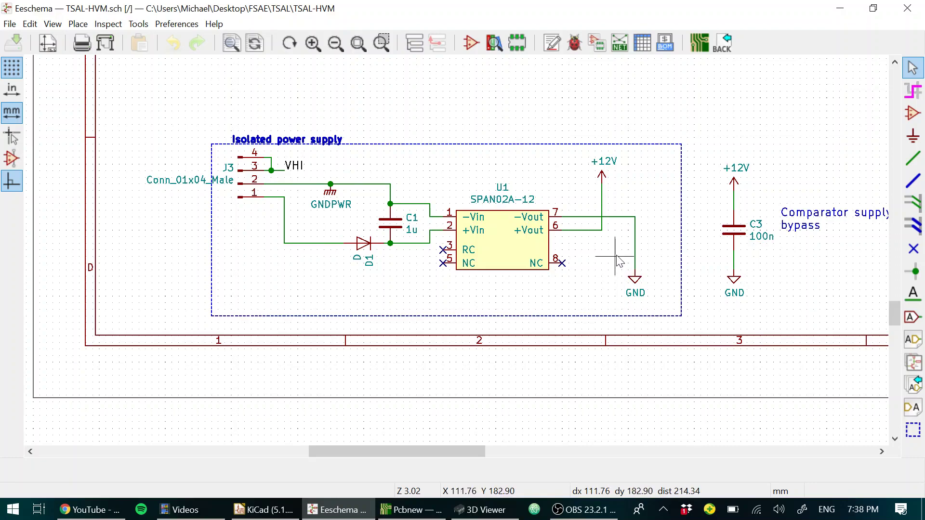
Zoom out to the whole sheet and pan across the Input scaling toward the Isolated output block.
{"action": "middle_click_drag", "start_coordinate": [619, 261], "coordinate": [564, 314]}
{"action": "scroll", "coordinate": [564, 313], "scroll_direction": "down", "scroll_amount": 4}
{"action": "middle_click_drag", "start_coordinate": [458, 165], "coordinate": [460, 294]}
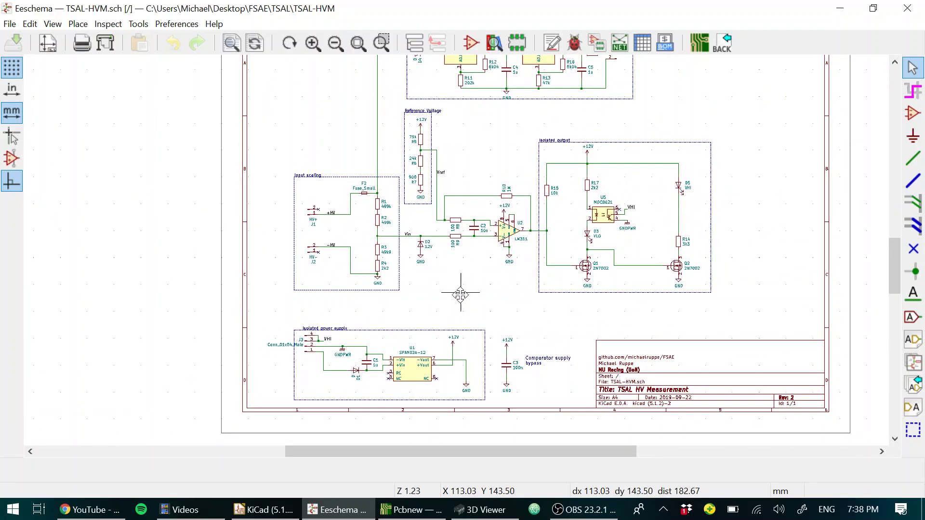
{"action": "scroll", "coordinate": [458, 260], "scroll_direction": "up", "scroll_amount": 4}
{"action": "middle_click_drag", "start_coordinate": [457, 252], "coordinate": [441, 295]}
{"action": "scroll", "coordinate": [460, 258], "scroll_direction": "down", "scroll_amount": 1}
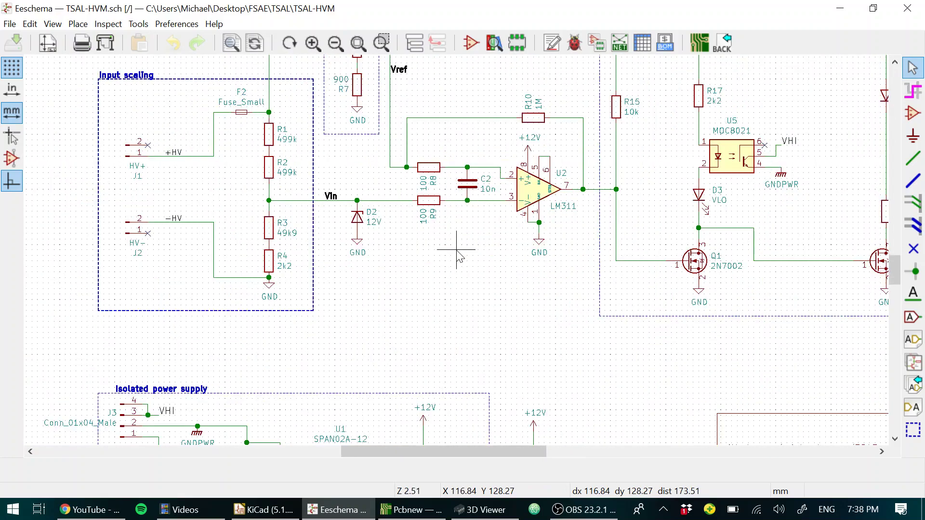
{"action": "middle_click_drag", "start_coordinate": [458, 255], "coordinate": [505, 308]}
Centre the Input scaling block and bring the Reference Voltage block into view.
{"action": "middle_click_drag", "start_coordinate": [458, 331], "coordinate": [569, 315]}
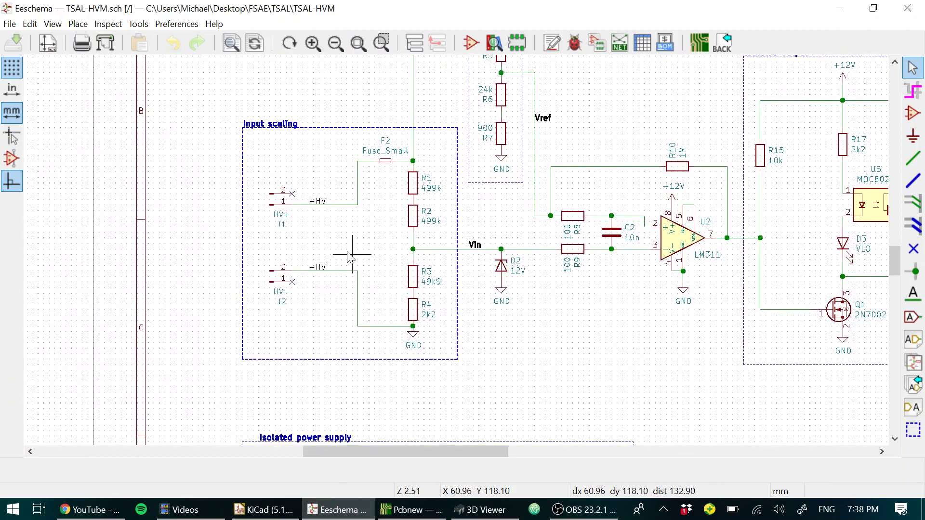
{"action": "scroll", "coordinate": [351, 258], "scroll_direction": "up", "scroll_amount": 1}
{"action": "middle_click_drag", "start_coordinate": [463, 256], "coordinate": [355, 269]}
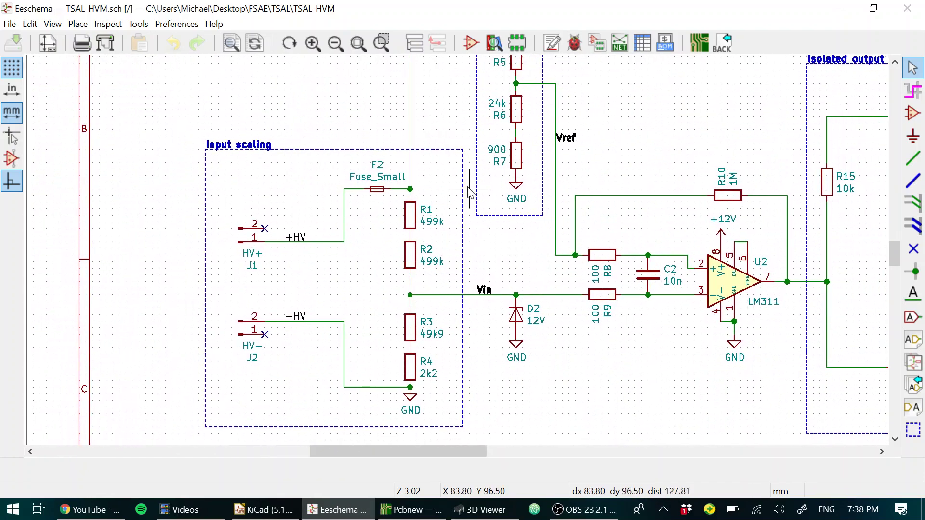
{"action": "middle_click_drag", "start_coordinate": [469, 188], "coordinate": [411, 279]}
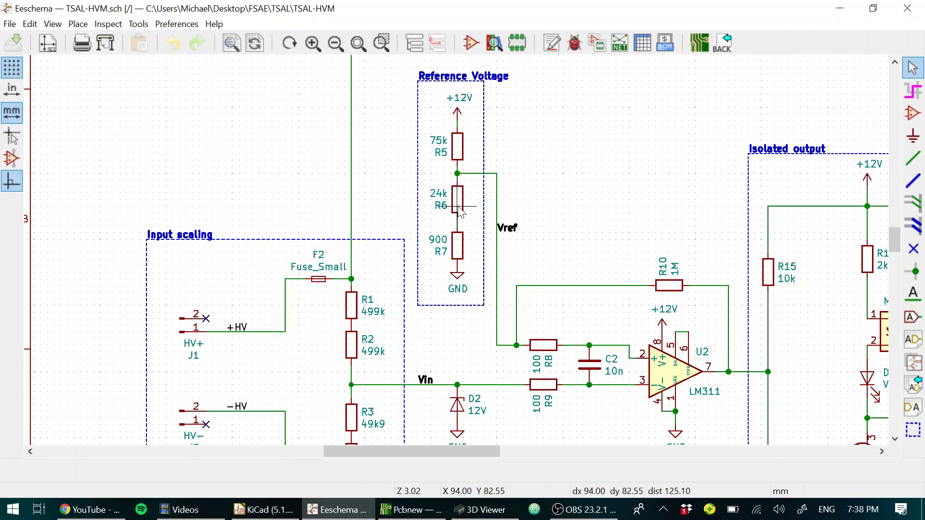
{"action": "scroll", "coordinate": [464, 247], "scroll_direction": "down", "scroll_amount": 5}
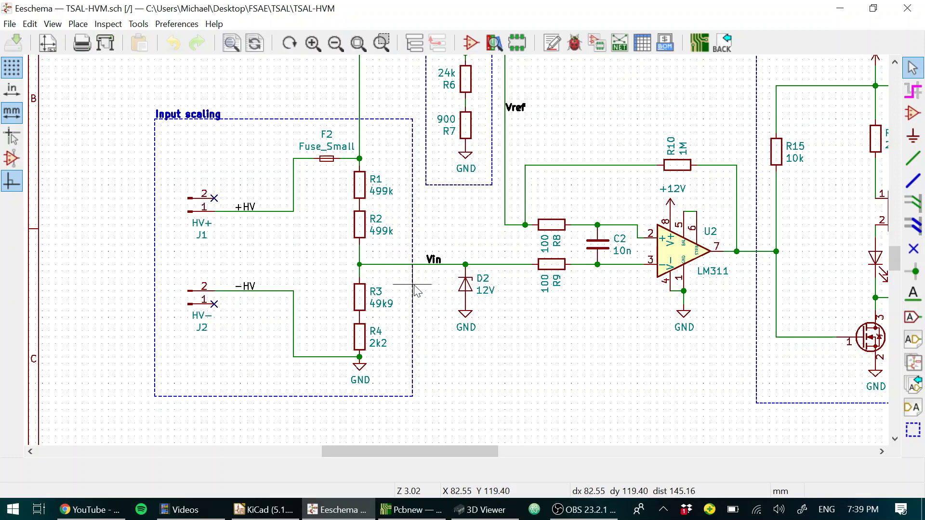
Scroll and pan around the LM311 comparator U2 with R8, R9, C2 and R10.
{"action": "scroll", "coordinate": [424, 256], "scroll_direction": "right", "scroll_amount": 3}
{"action": "scroll", "coordinate": [424, 255], "scroll_direction": "up", "scroll_amount": 1}
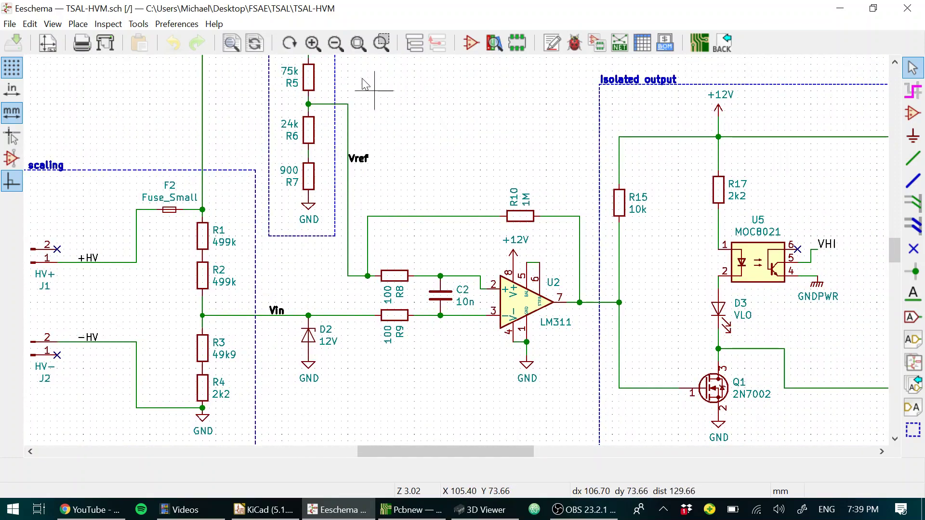
{"action": "scroll", "coordinate": [299, 241], "scroll_direction": "down", "scroll_amount": 2}
{"action": "scroll", "coordinate": [284, 250], "scroll_direction": "left", "scroll_amount": 1}
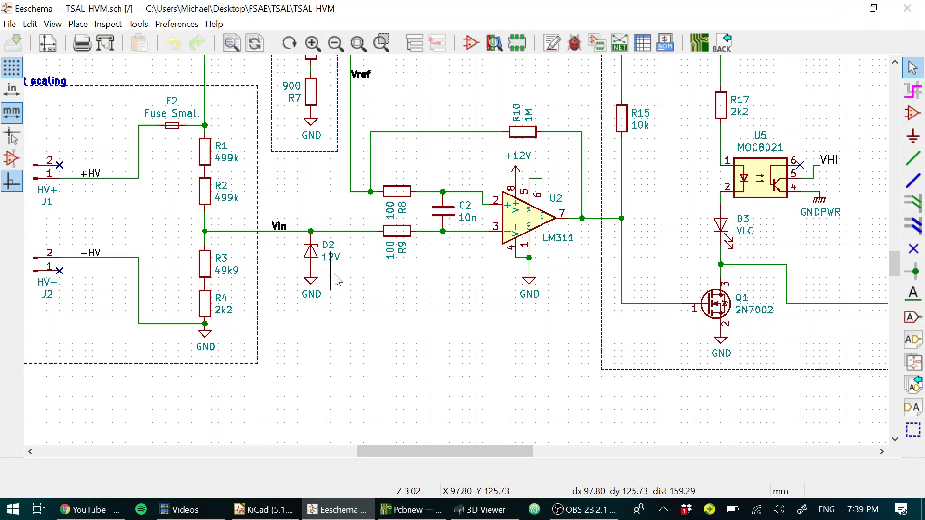
{"action": "scroll", "coordinate": [336, 280], "scroll_direction": "up", "scroll_amount": 3}
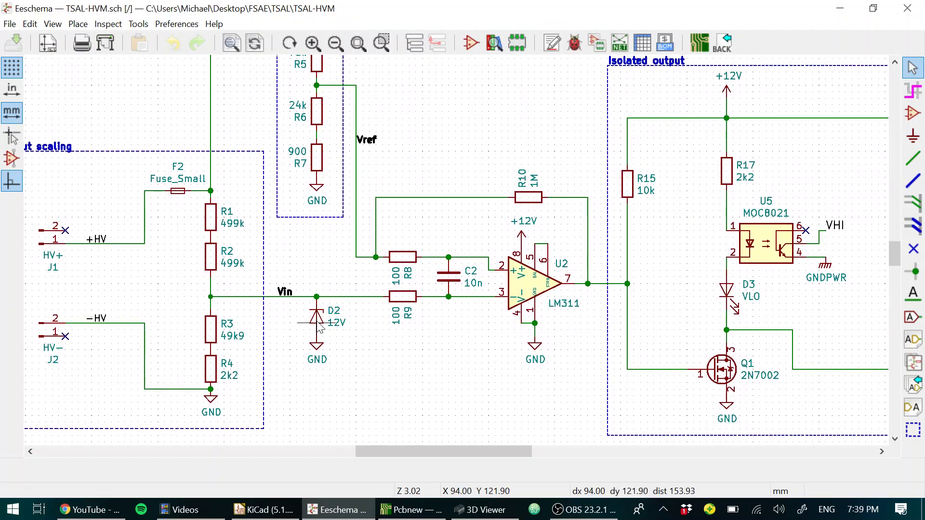
{"action": "middle_click_drag", "start_coordinate": [388, 368], "coordinate": [311, 373]}
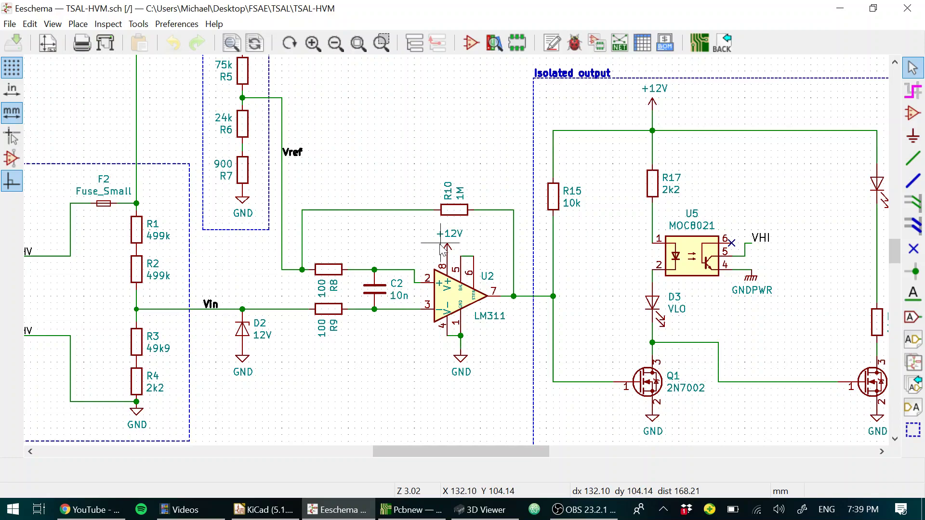
{"action": "key", "text": "F4"}
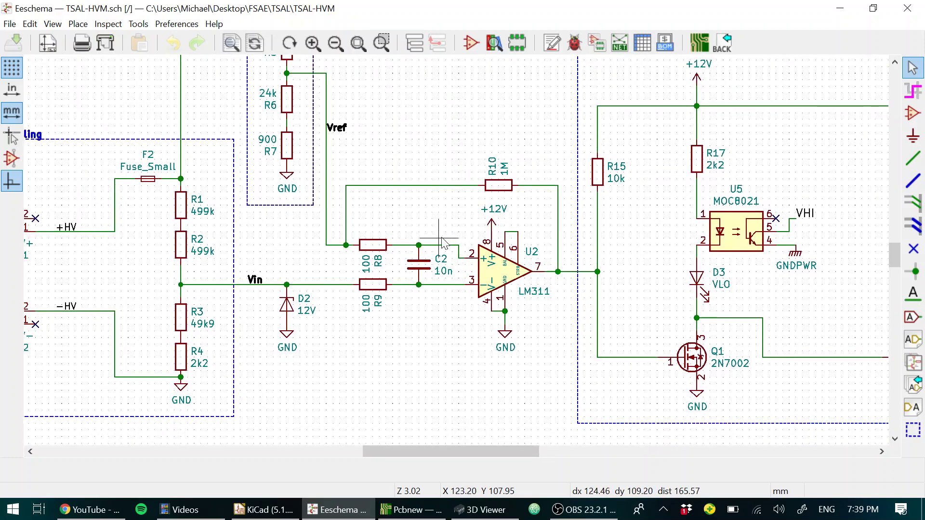
{"action": "scroll", "coordinate": [442, 241], "scroll_direction": "down", "scroll_amount": 2}
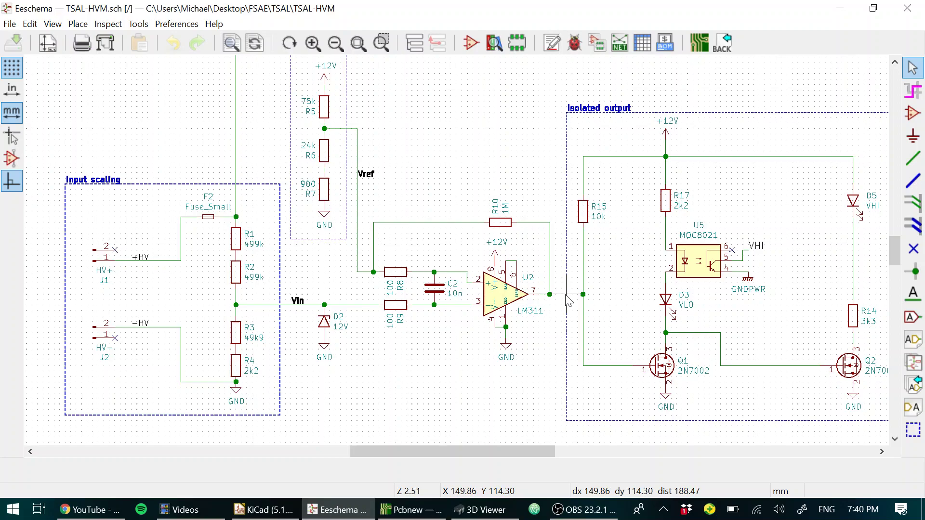
{"action": "right_click_drag", "start_coordinate": [569, 301], "coordinate": [491, 283]}
{"action": "key", "text": "Escape"}
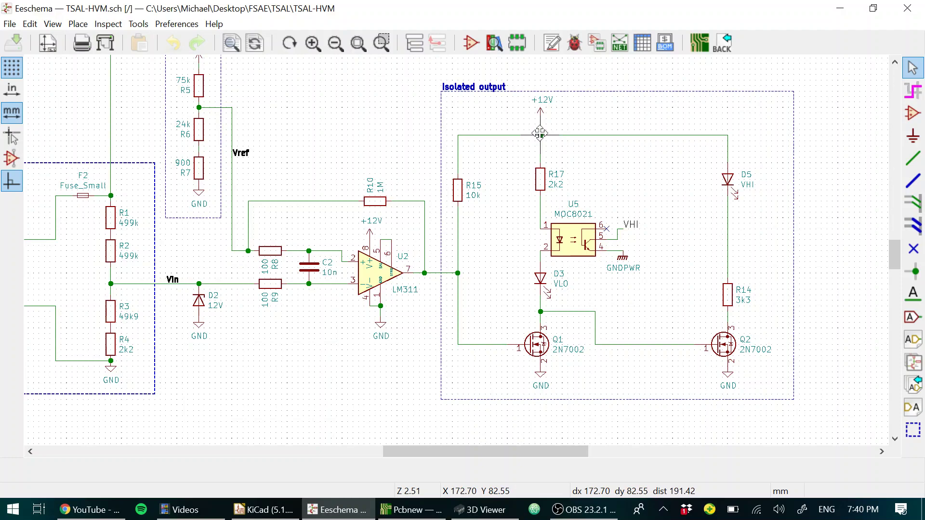
{"action": "scroll", "coordinate": [458, 245], "scroll_direction": "up", "scroll_amount": 2}
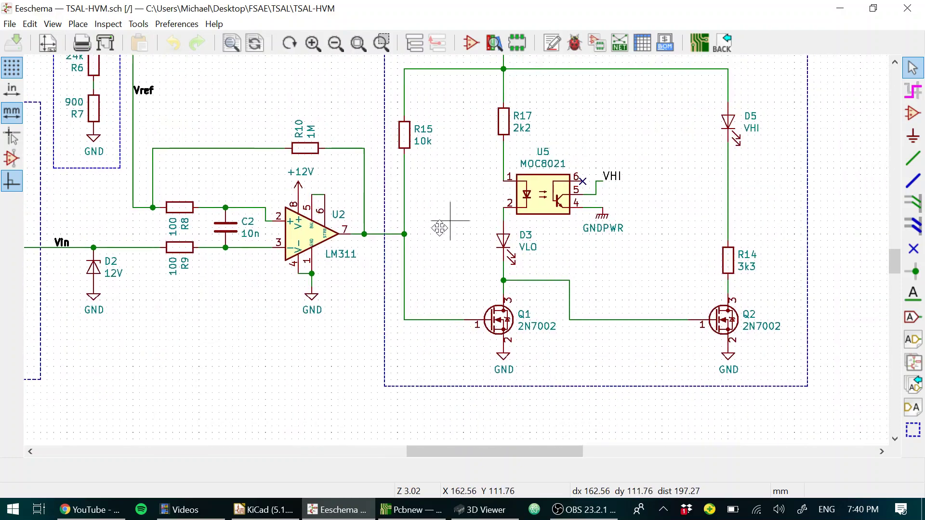
{"action": "middle_click_drag", "start_coordinate": [440, 228], "coordinate": [383, 310]}
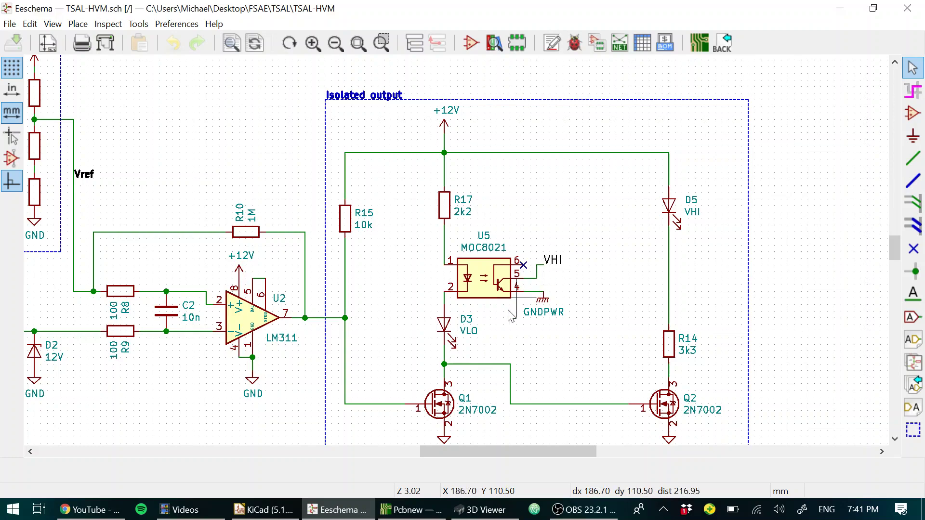
{"action": "scroll", "coordinate": [432, 371], "scroll_direction": "down", "scroll_amount": 1}
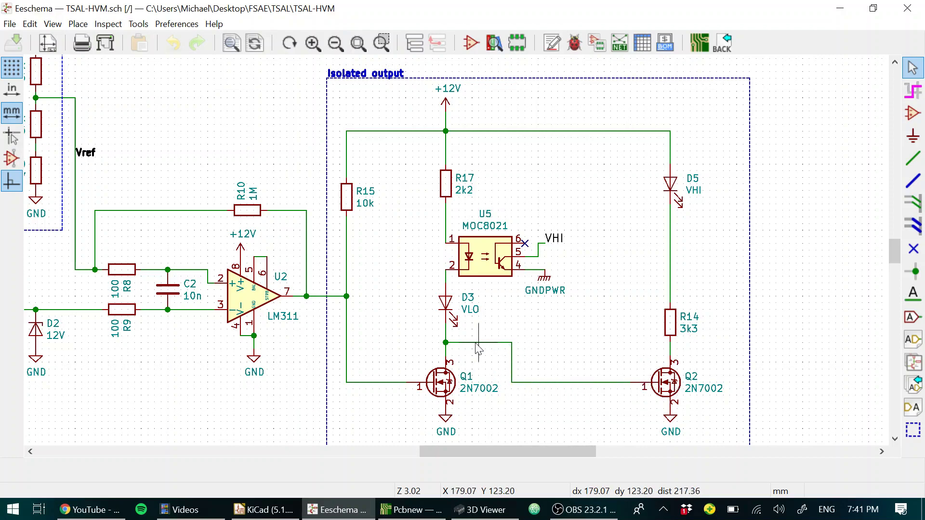
{"action": "left_click", "coordinate": [446, 342]}
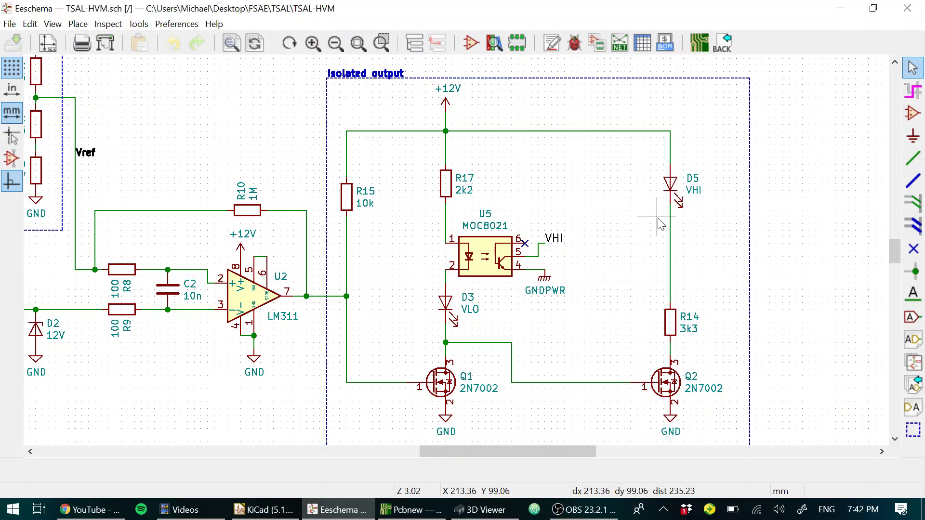
Zoom out and recentre the whole schematic sheet.
{"action": "scroll", "coordinate": [585, 250], "scroll_direction": "left", "scroll_amount": 3}
{"action": "scroll", "coordinate": [584, 250], "scroll_direction": "down", "scroll_amount": 1}
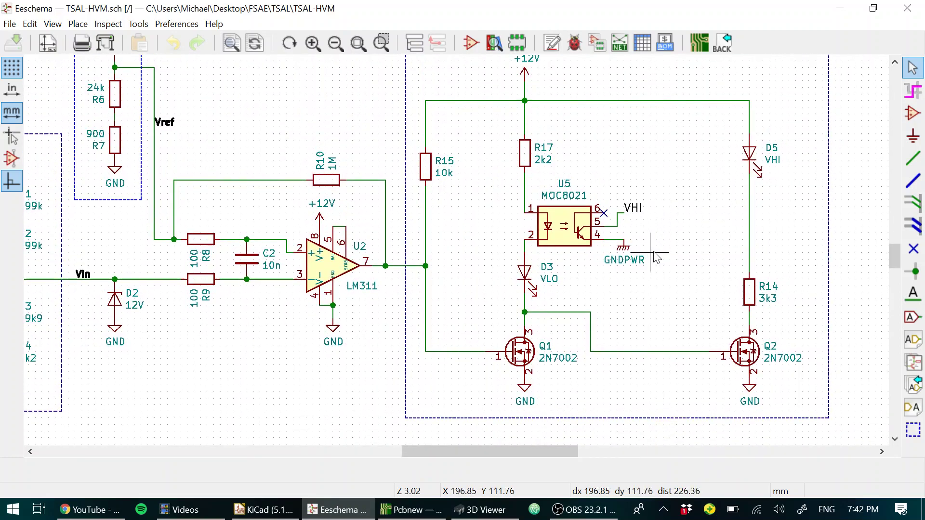
{"action": "scroll", "coordinate": [655, 255], "scroll_direction": "down", "scroll_amount": 4}
{"action": "scroll", "coordinate": [448, 228], "scroll_direction": "up", "scroll_amount": 1}
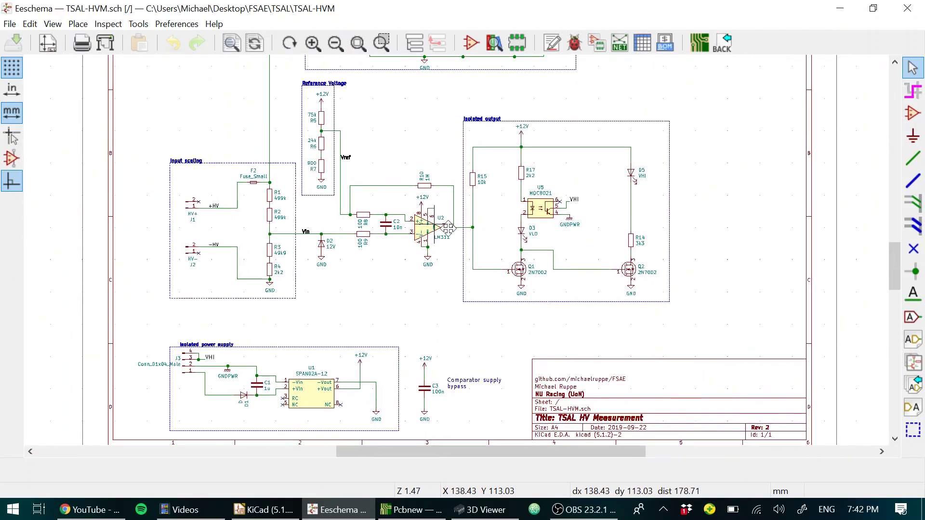
{"action": "middle_click_drag", "start_coordinate": [448, 227], "coordinate": [478, 232]}
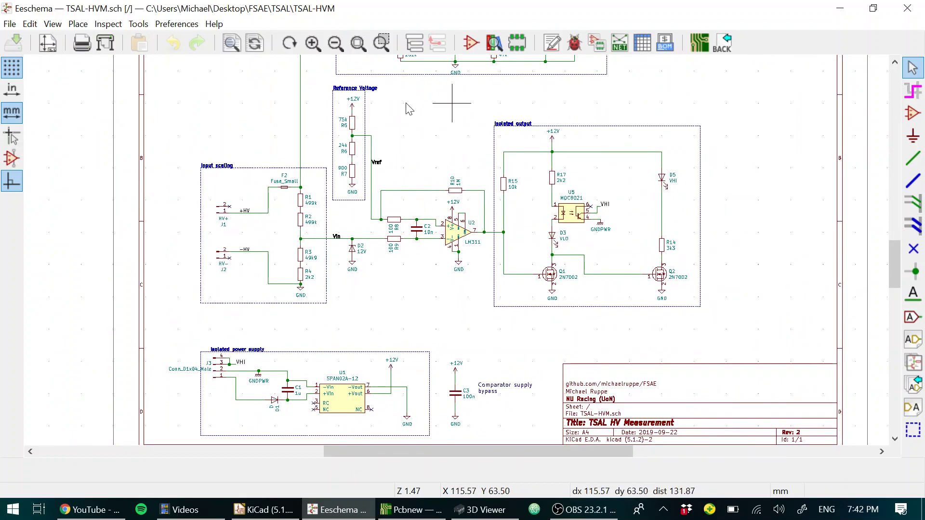
Zoom in on the Accumulator Indicator Light block with regulators U3 and U4 for J4.
{"action": "scroll", "coordinate": [419, 362], "scroll_direction": "up", "scroll_amount": 1}
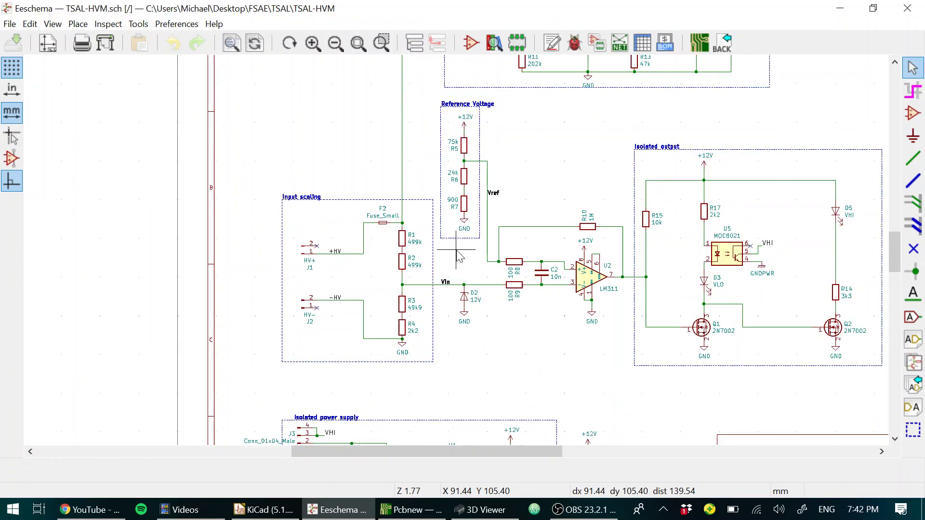
{"action": "scroll", "coordinate": [458, 255], "scroll_direction": "up", "scroll_amount": 2}
{"action": "scroll", "coordinate": [458, 255], "scroll_direction": "up", "scroll_amount": 2, "text": "shift"}
{"action": "scroll", "coordinate": [458, 255], "scroll_direction": "up", "scroll_amount": 1}
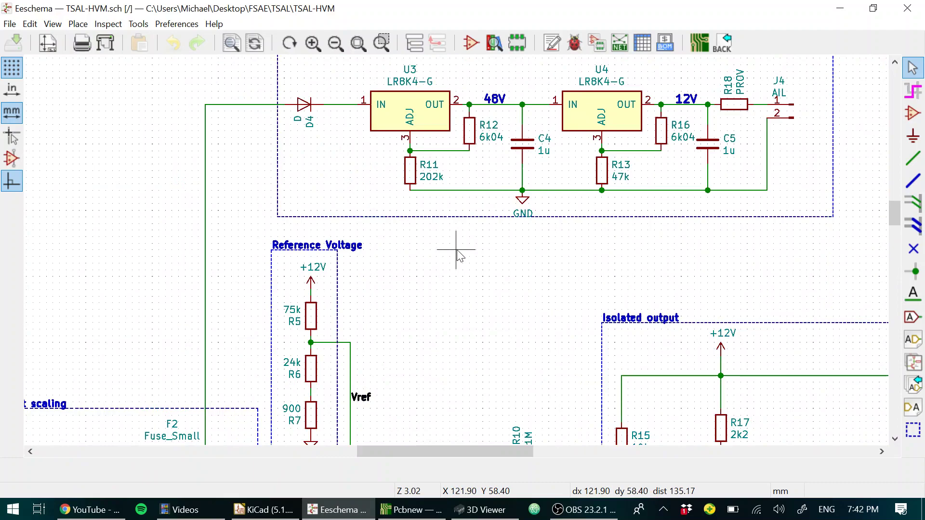
{"action": "scroll", "coordinate": [460, 257], "scroll_direction": "up", "scroll_amount": 2}
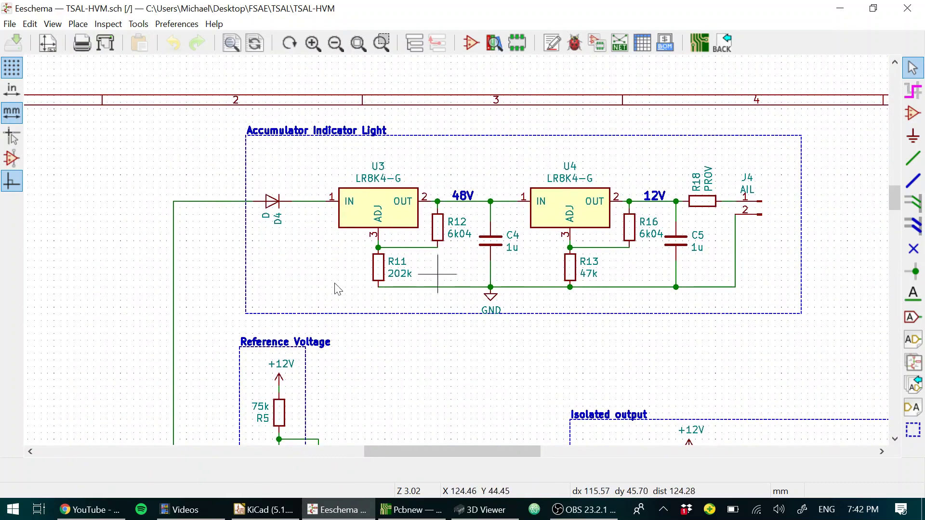
{"action": "scroll", "coordinate": [338, 289], "scroll_direction": "down", "scroll_amount": 5}
{"action": "scroll", "coordinate": [338, 289], "scroll_direction": "left", "scroll_amount": 5}
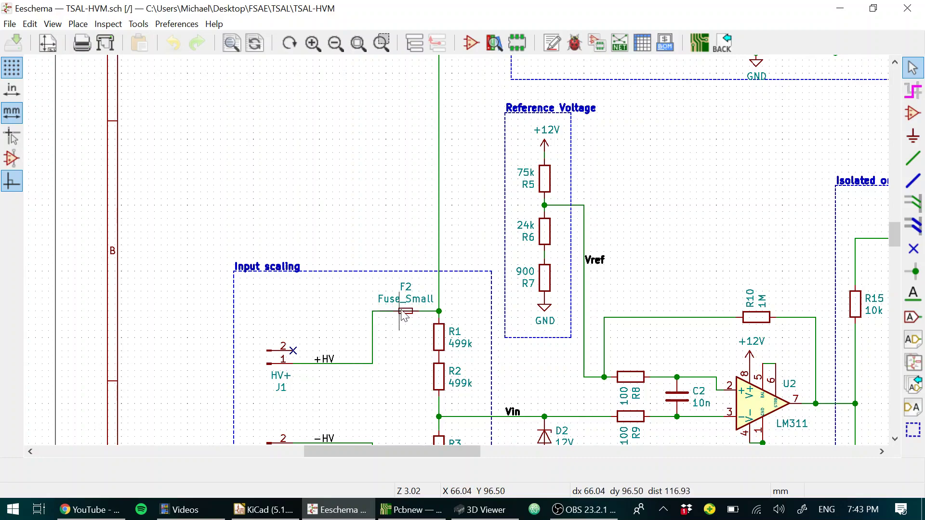
{"action": "middle_click_drag", "start_coordinate": [471, 93], "coordinate": [240, 344]}
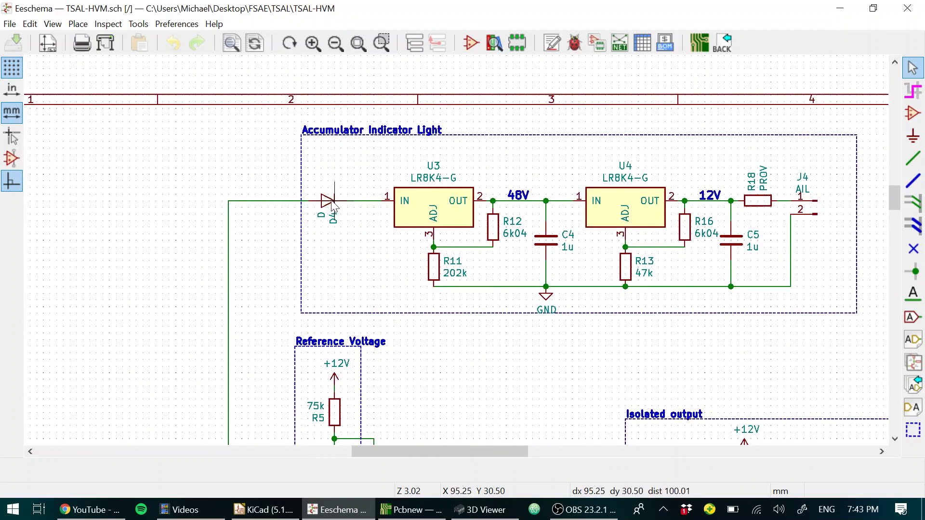
Centre the Accumulator Indicator Light block, then zoom out to fit the full TSAL-HVM sheet.
{"action": "middle_click_drag", "start_coordinate": [341, 199], "coordinate": [198, 203]}
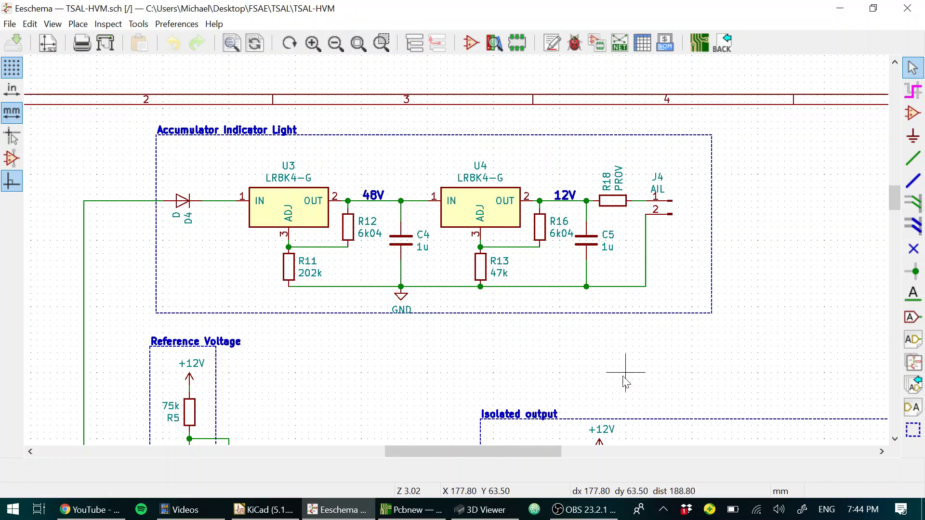
{"action": "middle_click_drag", "start_coordinate": [613, 371], "coordinate": [769, 212]}
{"action": "scroll", "coordinate": [456, 253], "scroll_direction": "down", "scroll_amount": 4}
{"action": "scroll", "coordinate": [458, 256], "scroll_direction": "up", "scroll_amount": 1}
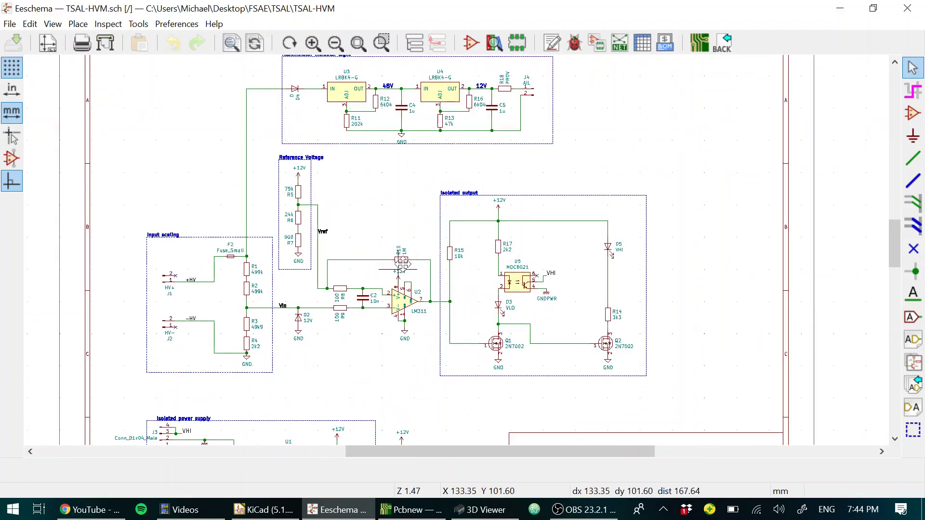
{"action": "middle_click_drag", "start_coordinate": [398, 269], "coordinate": [452, 304]}
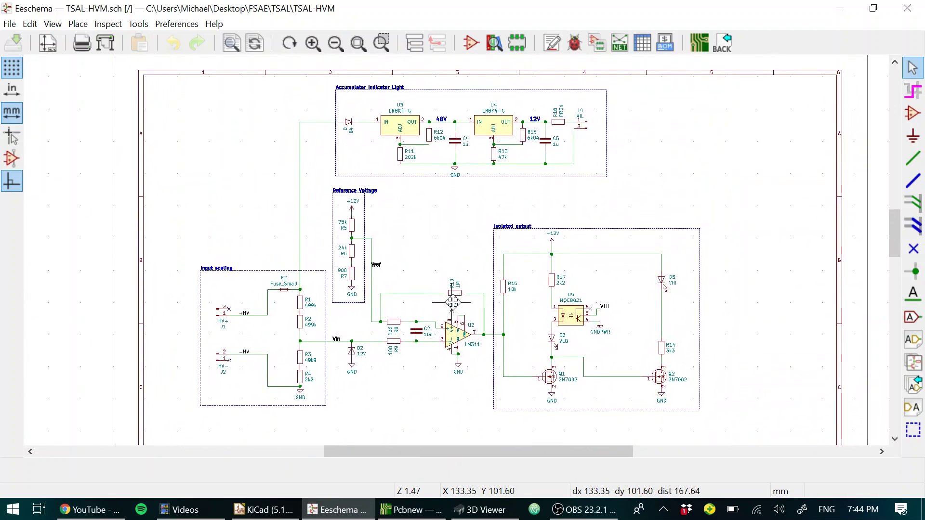
Switch to Pcbnew and pan over the fully routed TSAL-HVM board with 0 unrouted connections.
{"action": "left_click", "coordinate": [412, 510]}
{"action": "scroll", "coordinate": [361, 401], "scroll_direction": "left", "scroll_amount": 3, "text": "ctrl"}
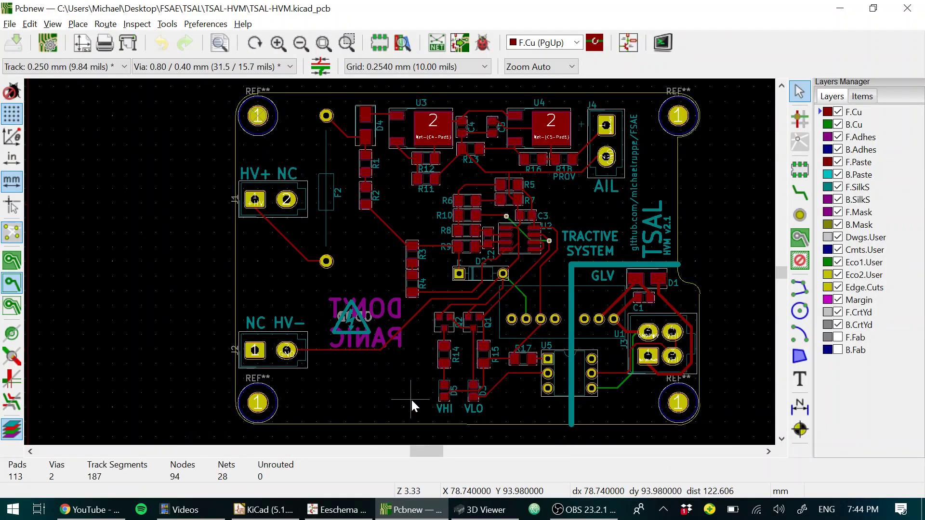
{"action": "mouse_move", "coordinate": [494, 517]}
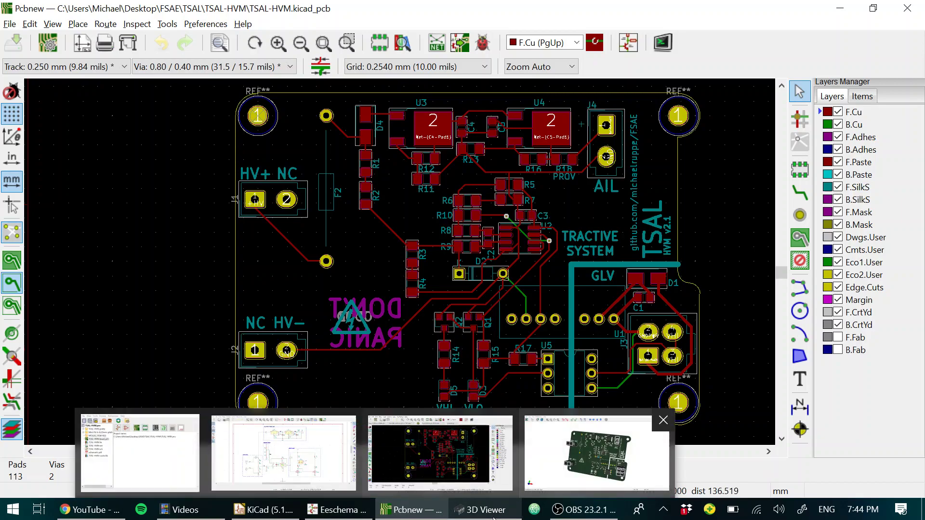
{"action": "scroll", "coordinate": [722, 294], "scroll_direction": "down", "scroll_amount": 1, "text": "shift"}
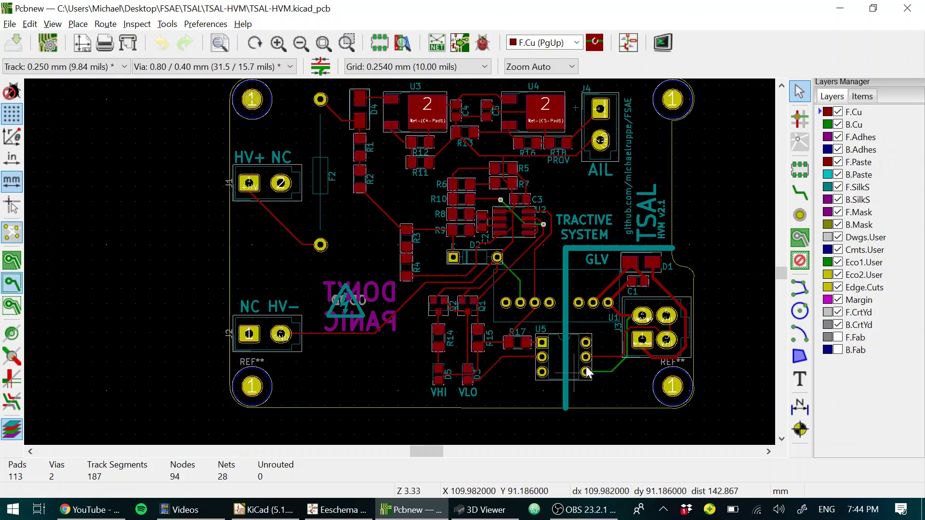
{"action": "middle_click_drag", "start_coordinate": [302, 196], "coordinate": [359, 235]}
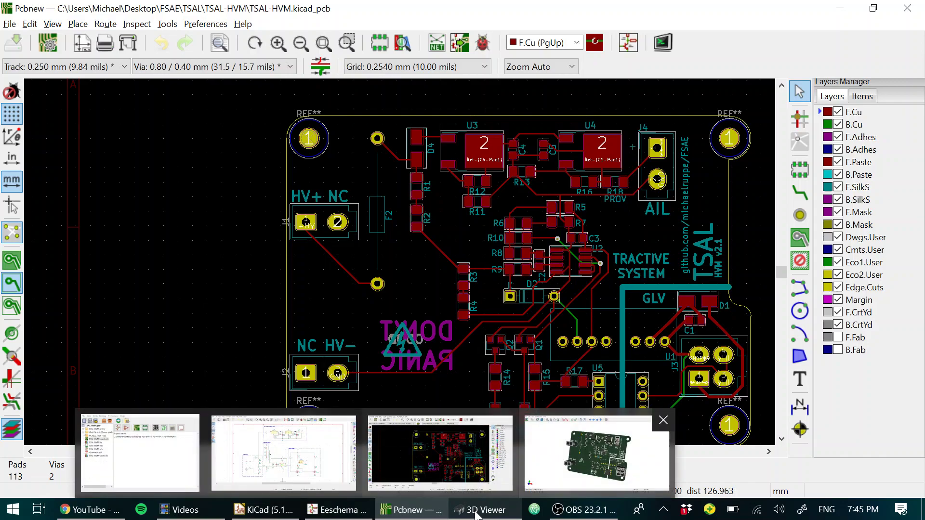
Return to the 3D Viewer and rotate the TSAL HW v2.1 board to a near-flat tilt.
{"action": "middle_click_drag", "start_coordinate": [203, 316], "coordinate": [114, 309]}
{"action": "left_click", "coordinate": [499, 512]}
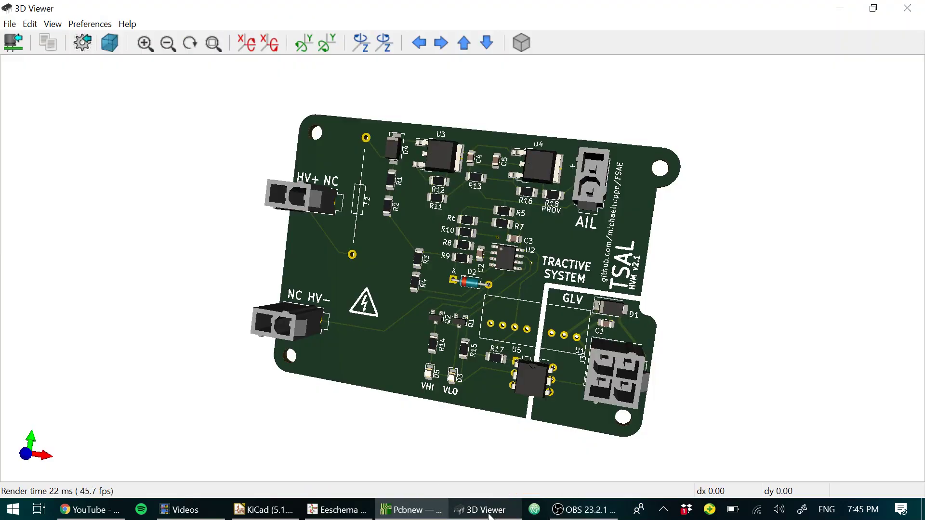
{"action": "left_click_drag", "start_coordinate": [529, 382], "coordinate": [528, 346]}
{"action": "left_click_drag", "start_coordinate": [689, 194], "coordinate": [675, 390]}
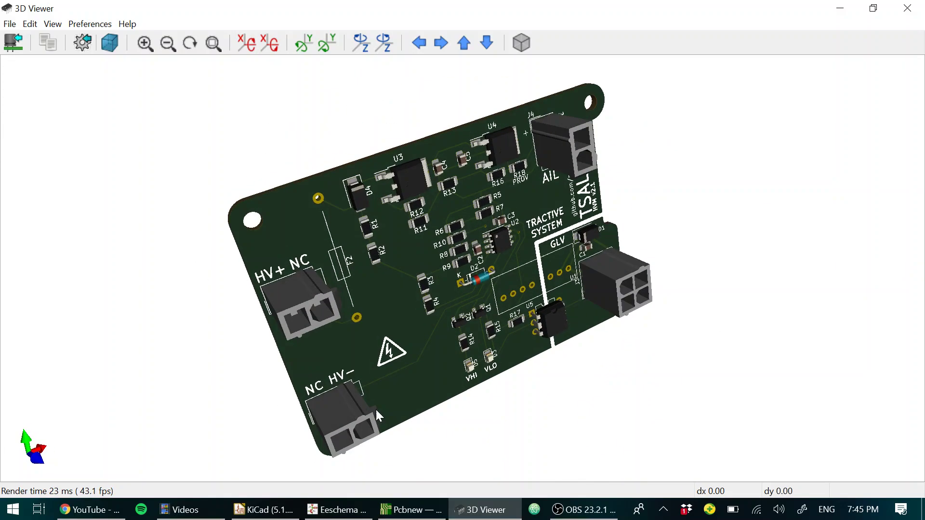